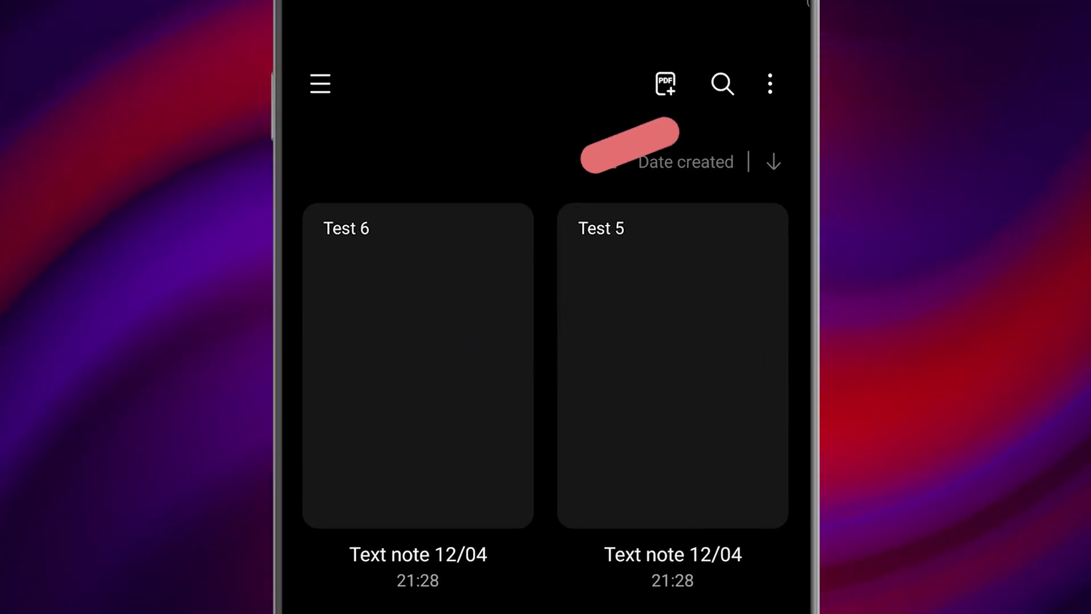
# Step: Enter edit mode from the notes menu and select the Test 6 and Test 5 notes
pyautogui.click(770, 83)
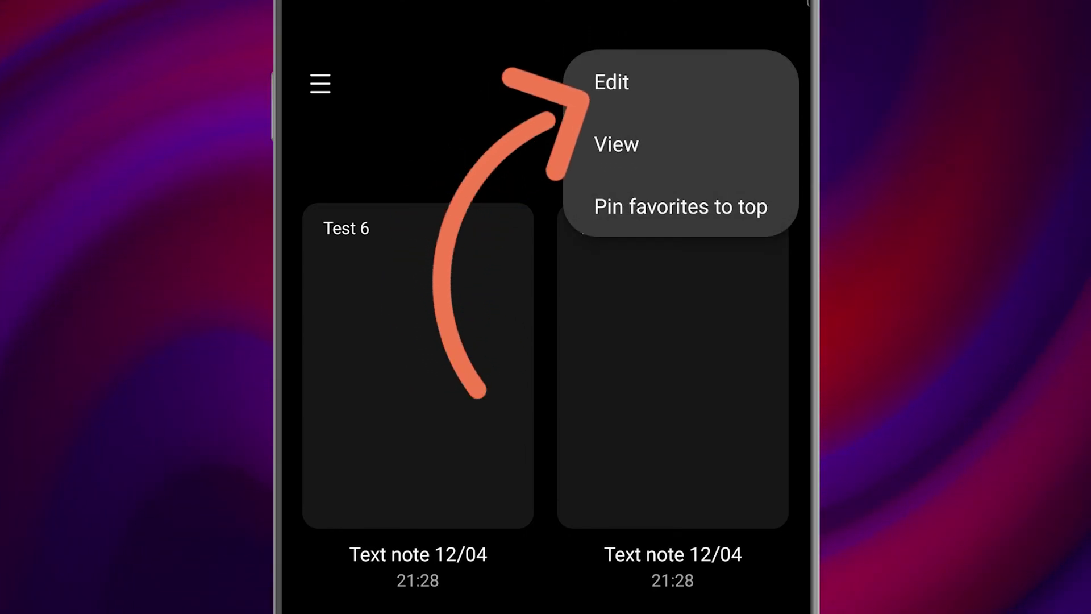
pyautogui.click(612, 82)
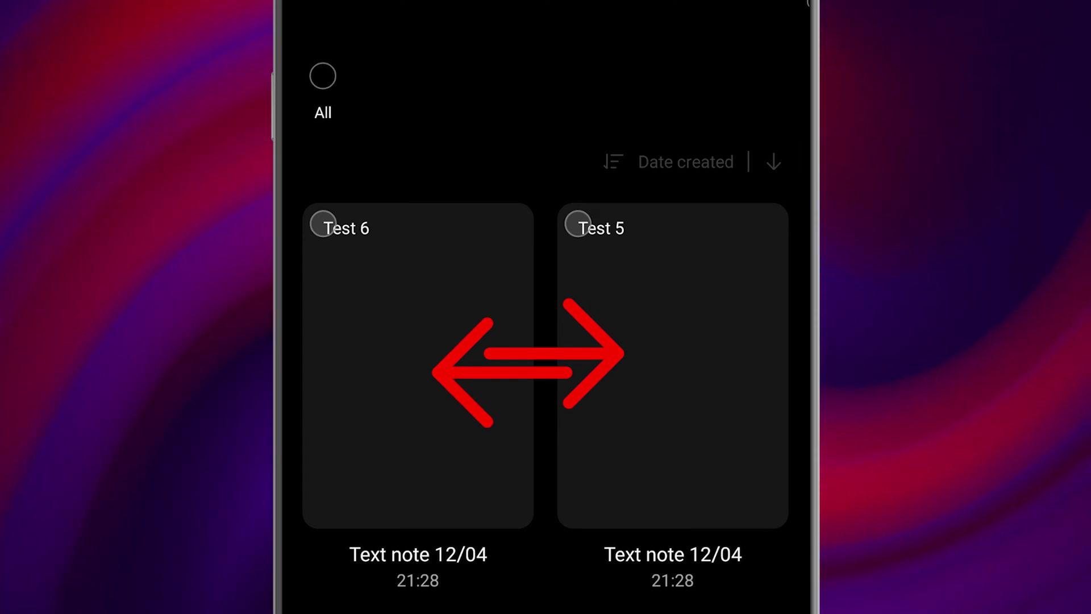
pyautogui.click(322, 223)
pyautogui.click(577, 223)
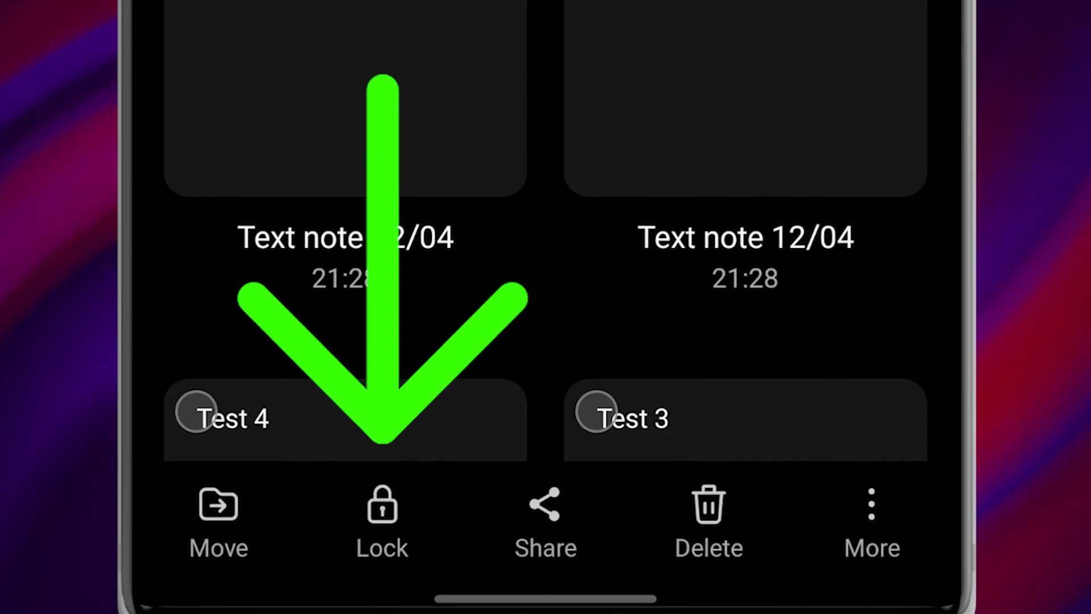
# Step: Lock Test 6 and Test 5 with a new password, also allowing fingerprint unlock
pyautogui.click(382, 520)
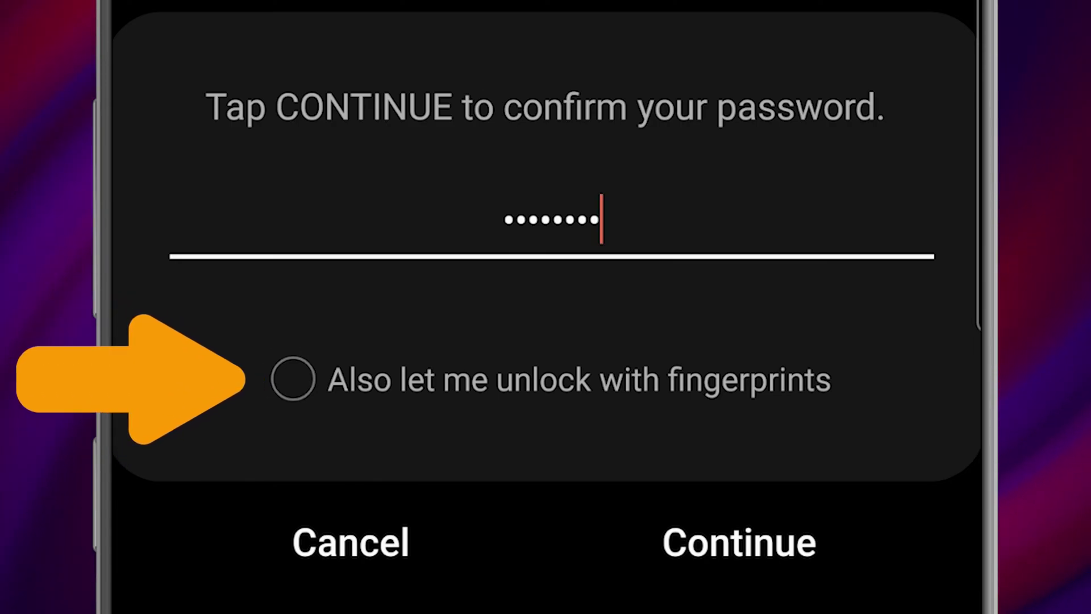
pyautogui.click(293, 379)
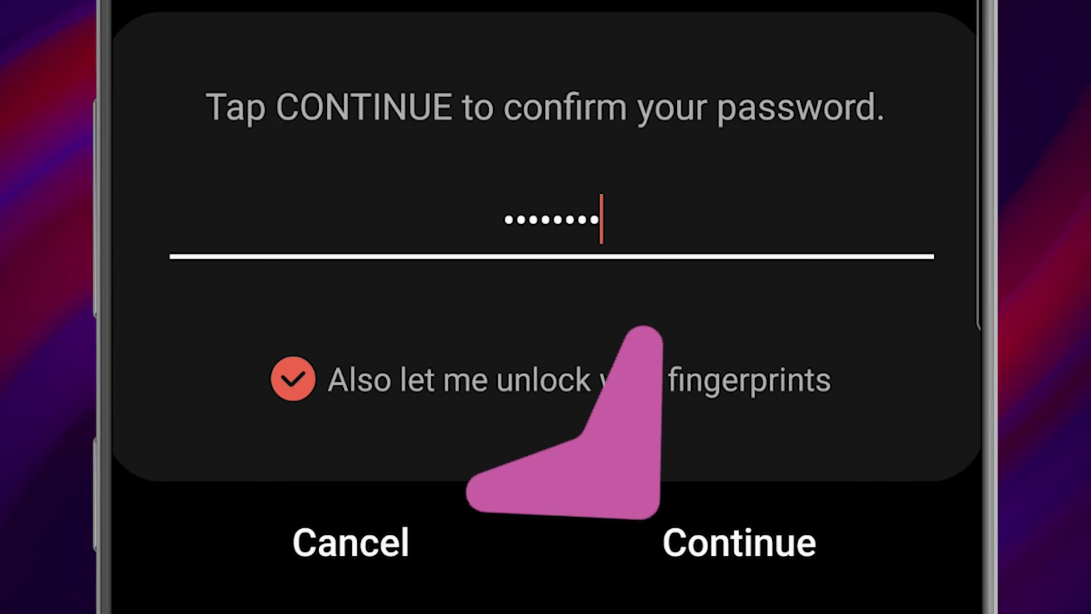
pyautogui.click(740, 542)
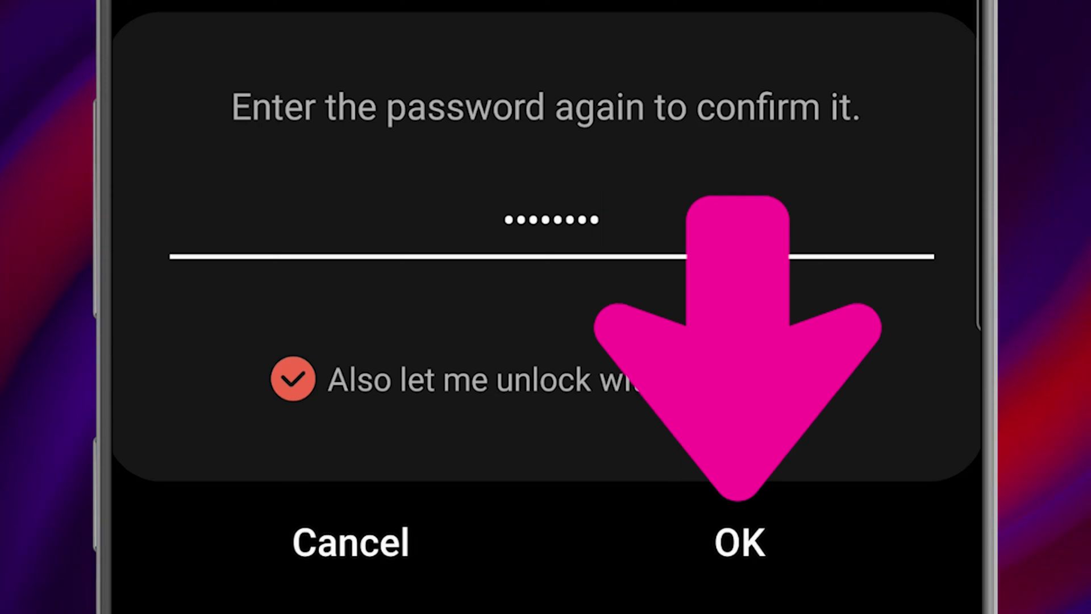
# Step: Confirm the re-entered lock password to finish locking Test 6 and Test 5
pyautogui.click(739, 543)
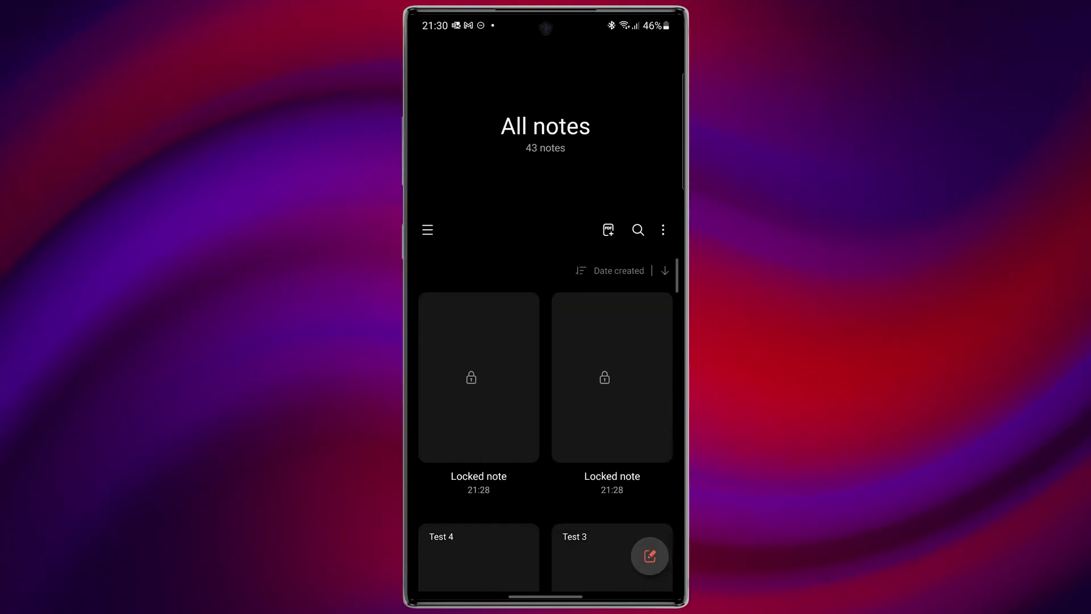